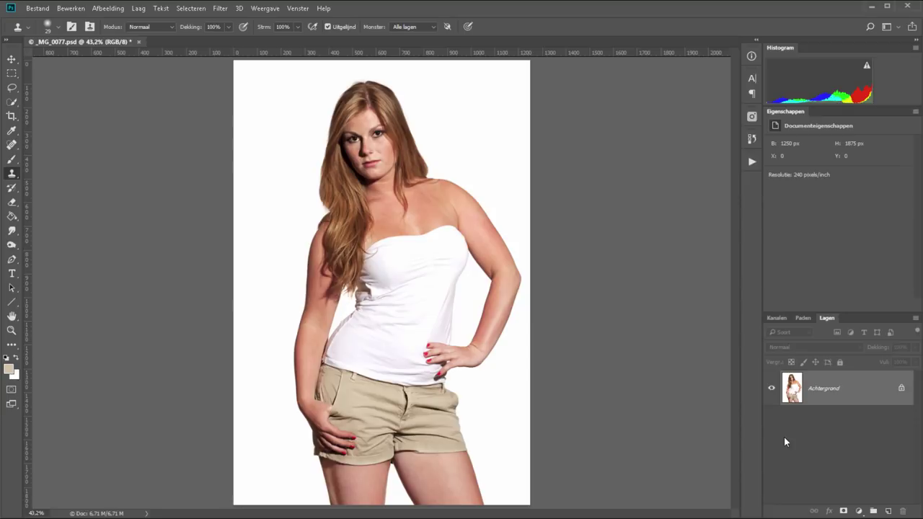
- Make Quick Selection (Snelle selectie) the active tool from the selection-tool flyout
click(12, 103)
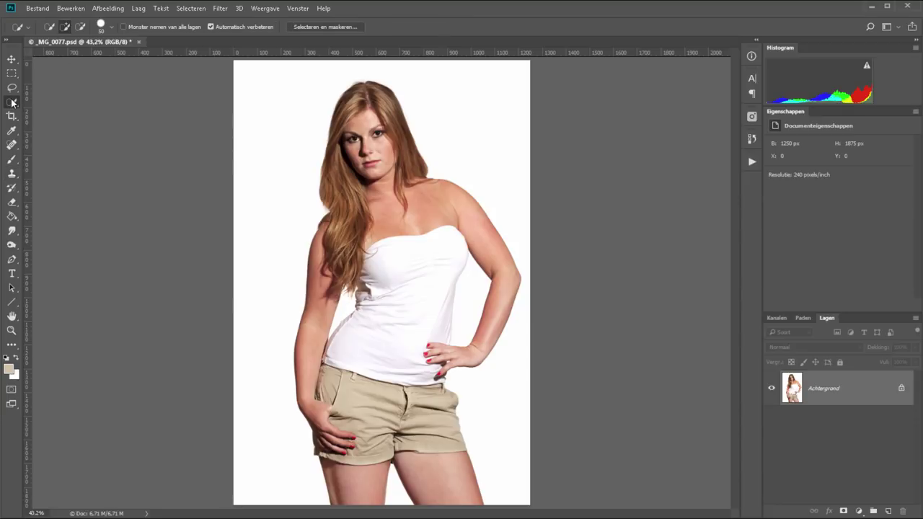
right_click(13, 102)
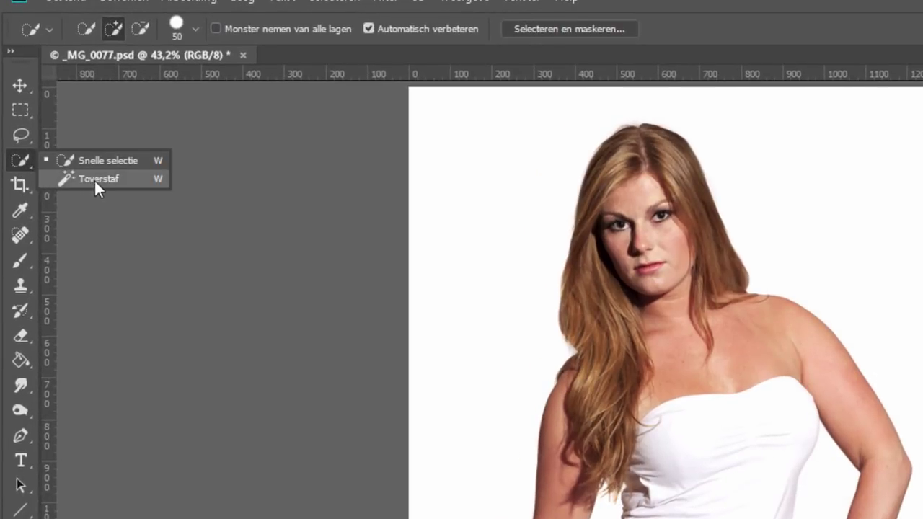
click(23, 156)
right_click(28, 156)
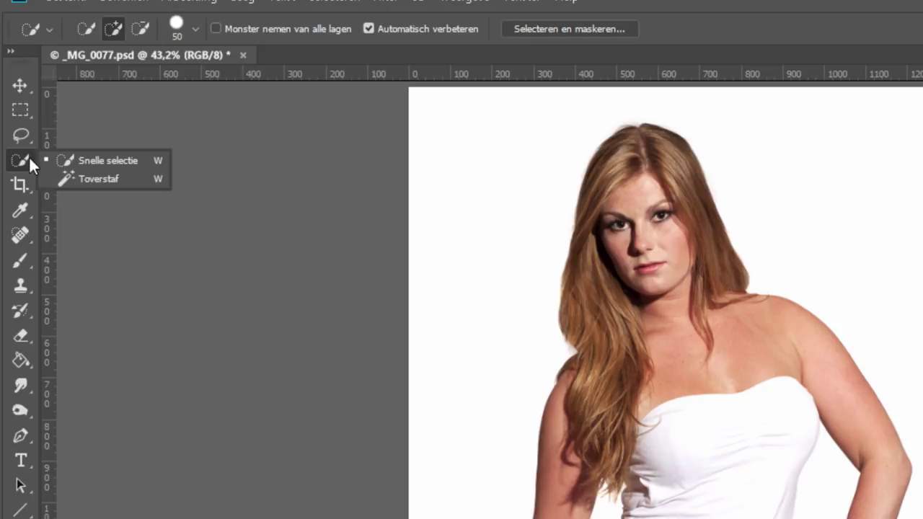
click(94, 160)
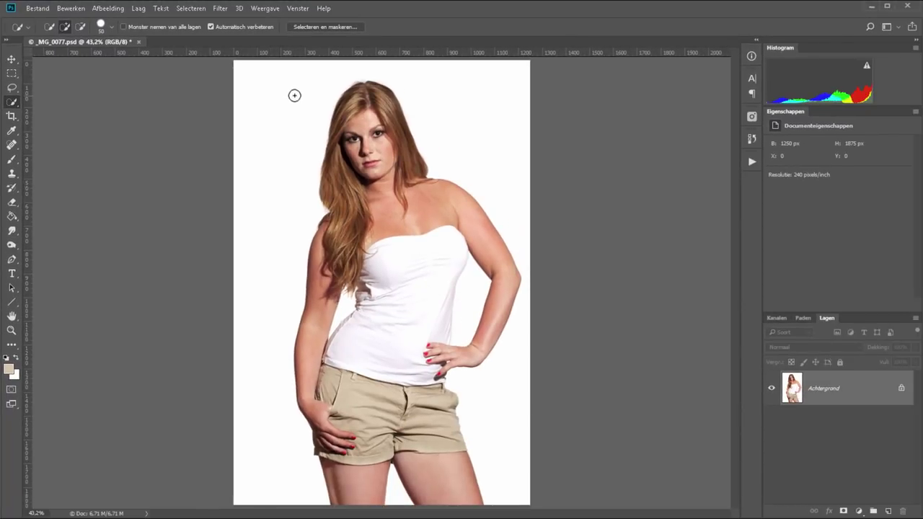
- Select the white background around the woman and mask Laag 0 with the inverted selection
drag(295, 92, 269, 256)
drag(438, 94, 495, 408)
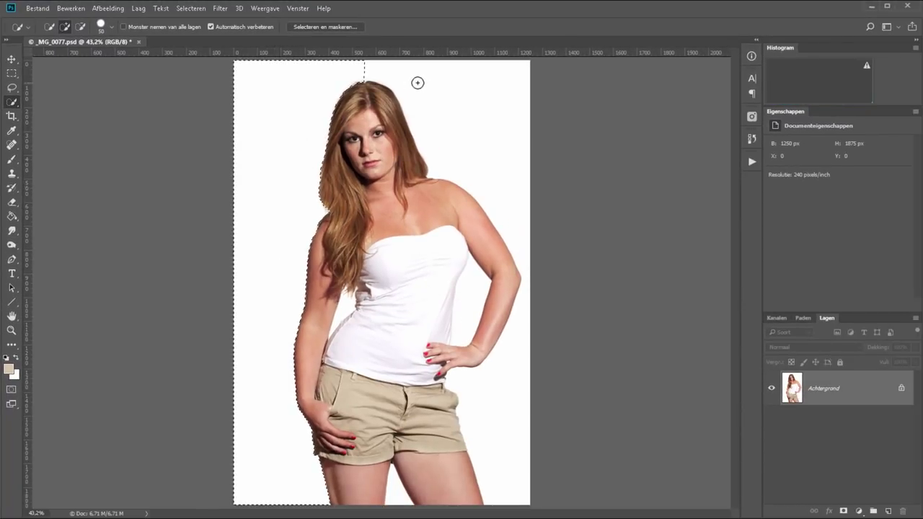
click(475, 298)
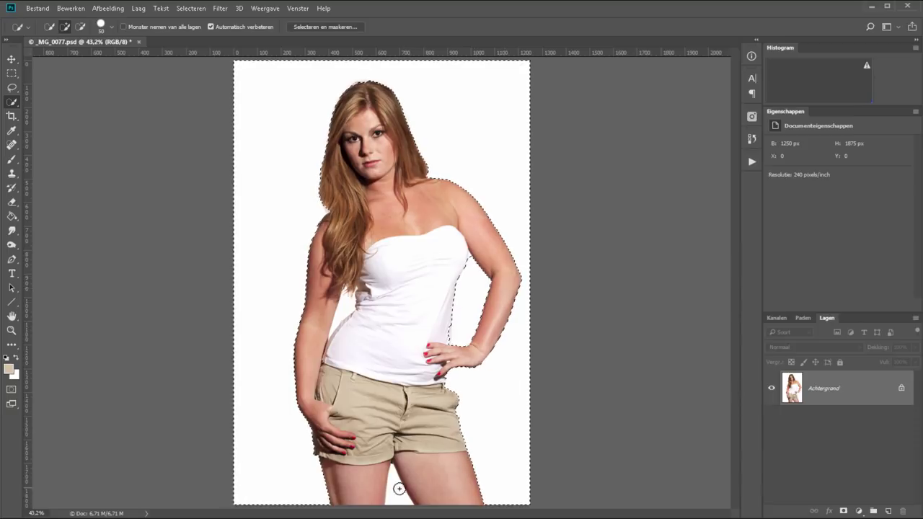
click(397, 486)
drag(346, 303, 356, 271)
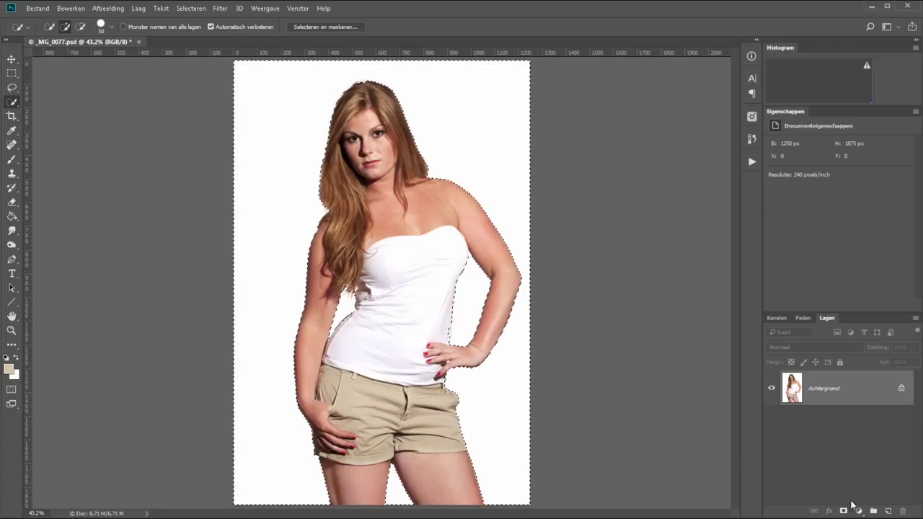
alt+click(844, 510)
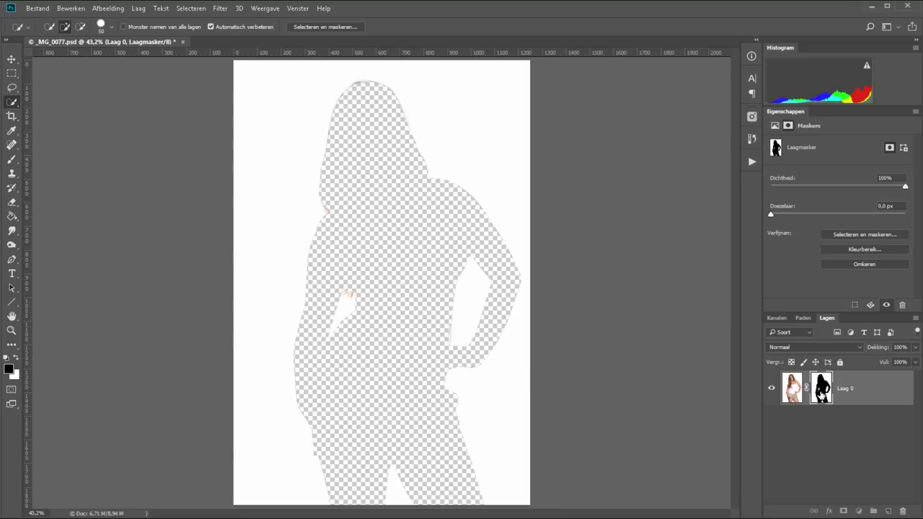
key(ctrl+i)
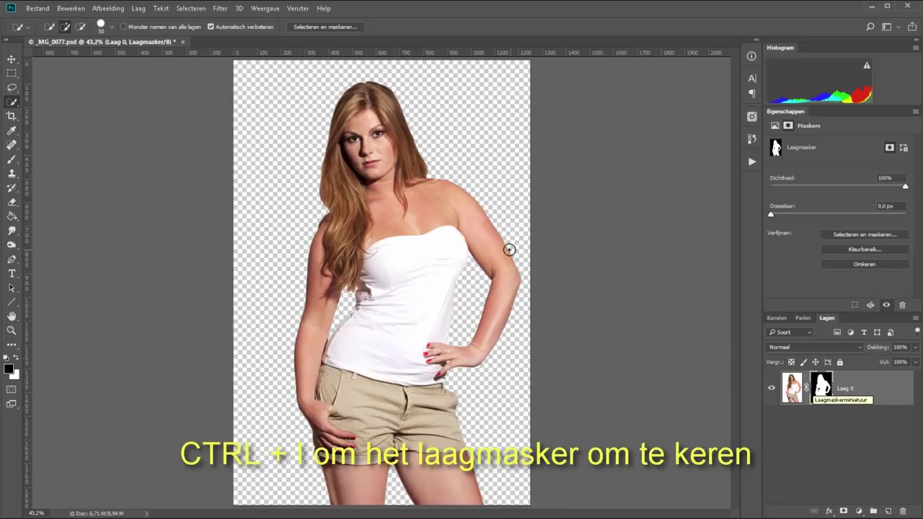
- Zoom in on the upper arm and paint the white fringe along it out of the mask
key(z)
drag(476, 224, 427, 245)
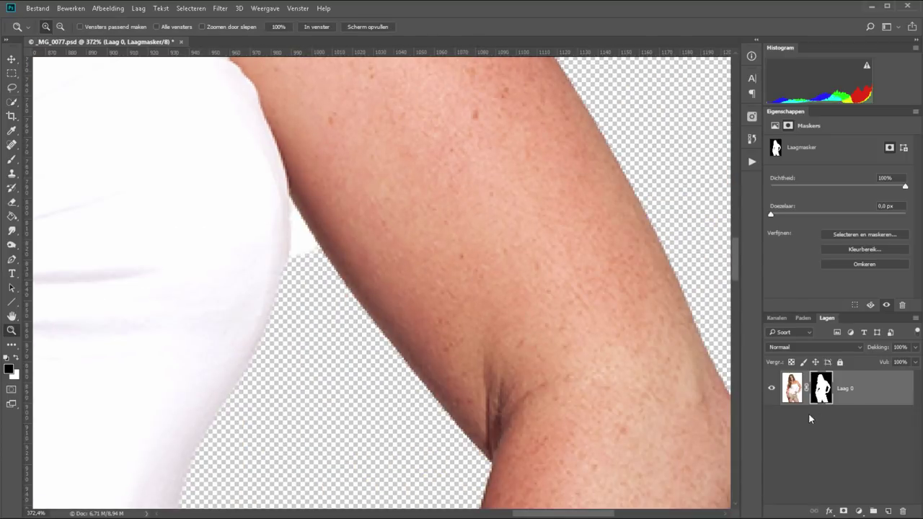
key(b)
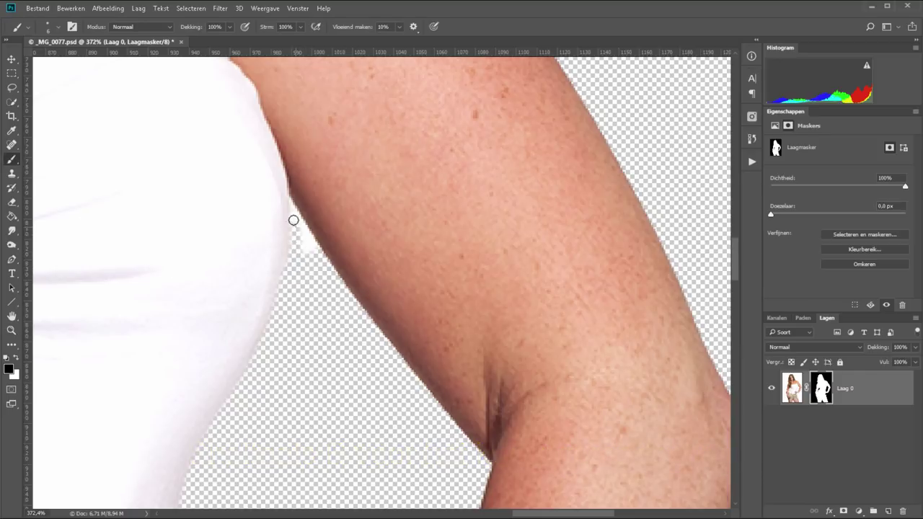
mouse_move(305, 238)
mouse_down()
mouse_move(290, 173)
mouse_move(310, 215)
mouse_move(548, 217)
mouse_up()
key(x)
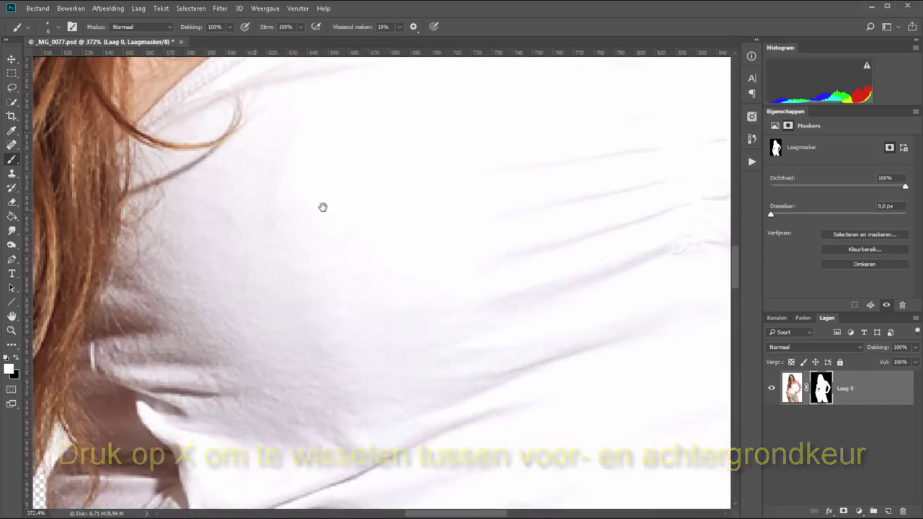
- Paint the background gap in the hair near the neck out of the mask
drag(324, 208, 591, 149)
mouse_move(446, 375)
mouse_down()
mouse_move(446, 275)
mouse_move(469, 196)
mouse_up()
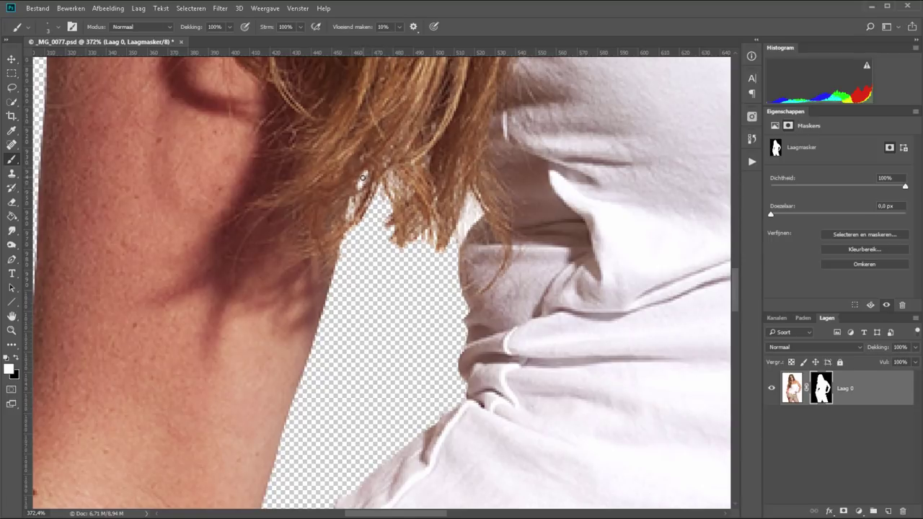
key(x)
drag(364, 175, 361, 186)
key(x)
key(x)
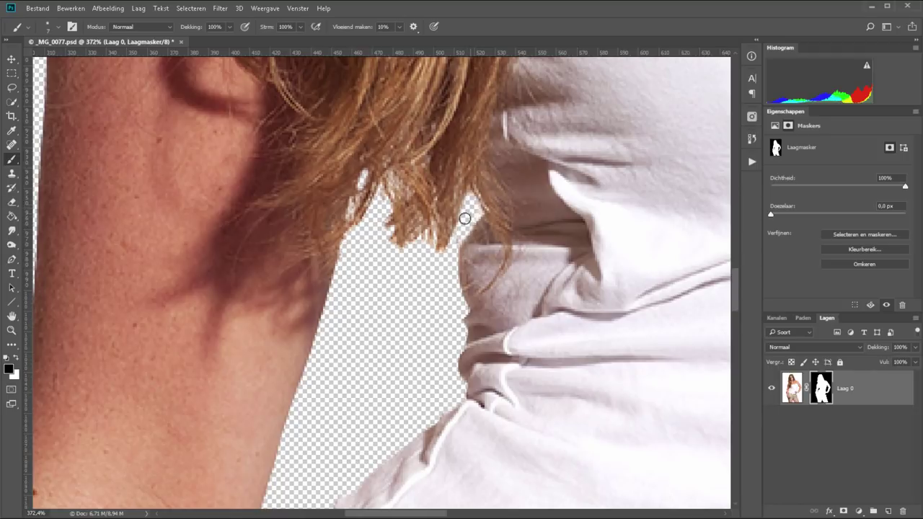
key(ctrl+0)
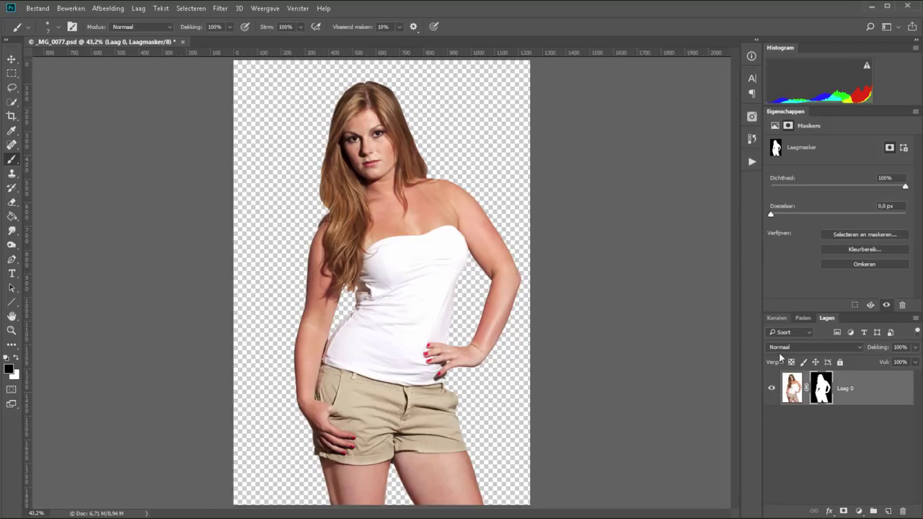
- Add an orange (#eead5b) Effen kleur fill layer and place it beneath Laag 0
click(859, 512)
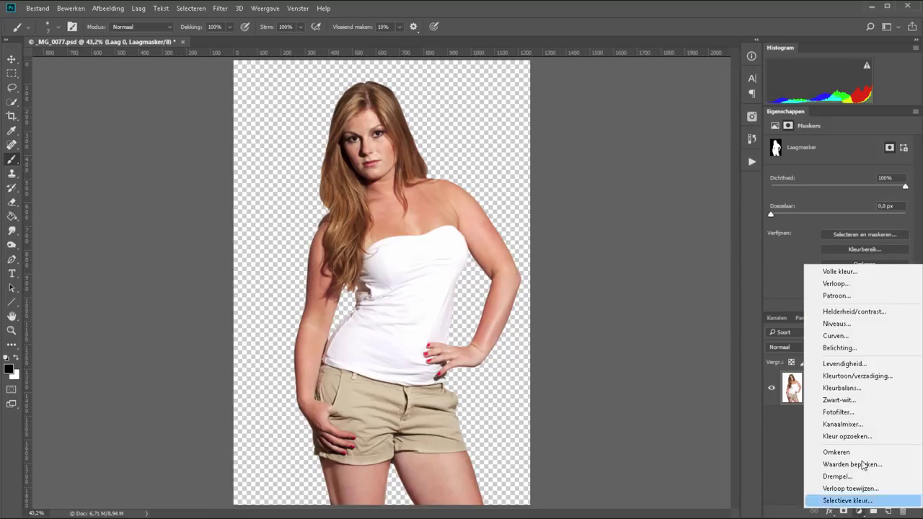
click(845, 271)
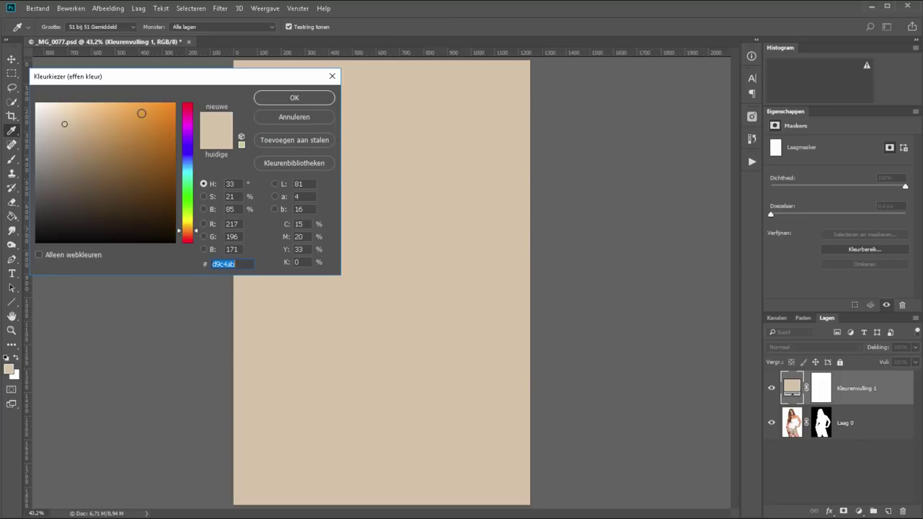
click(122, 112)
click(278, 101)
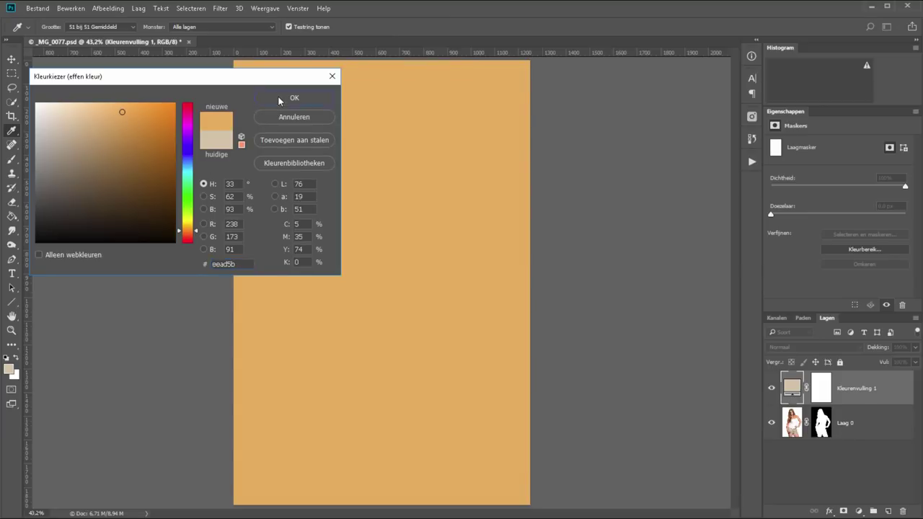
drag(793, 390, 794, 442)
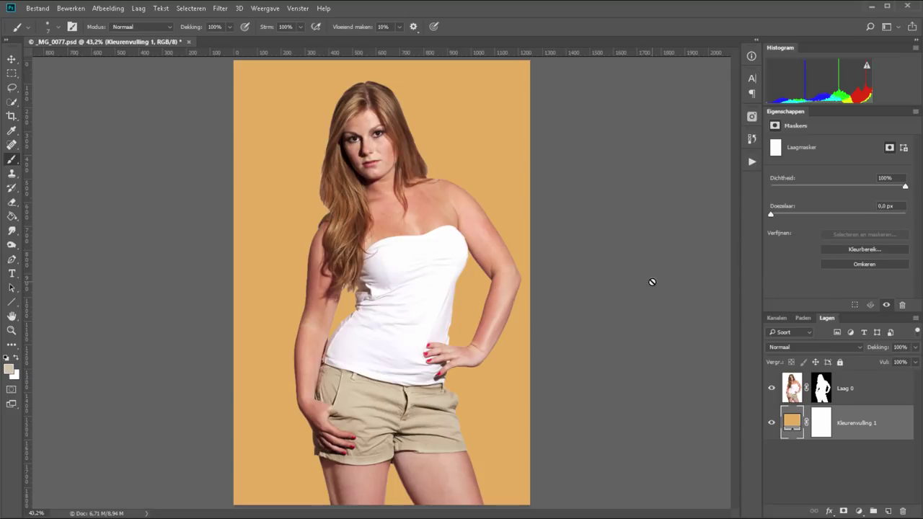
- Zoom in on the armpit and paint the white speck out of the Laag 0 mask
key(ctrl+1)
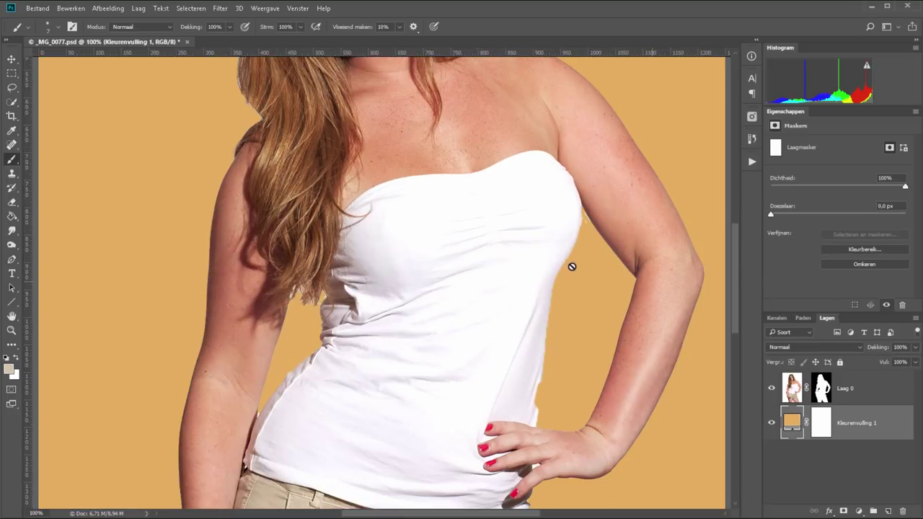
drag(521, 209, 480, 387)
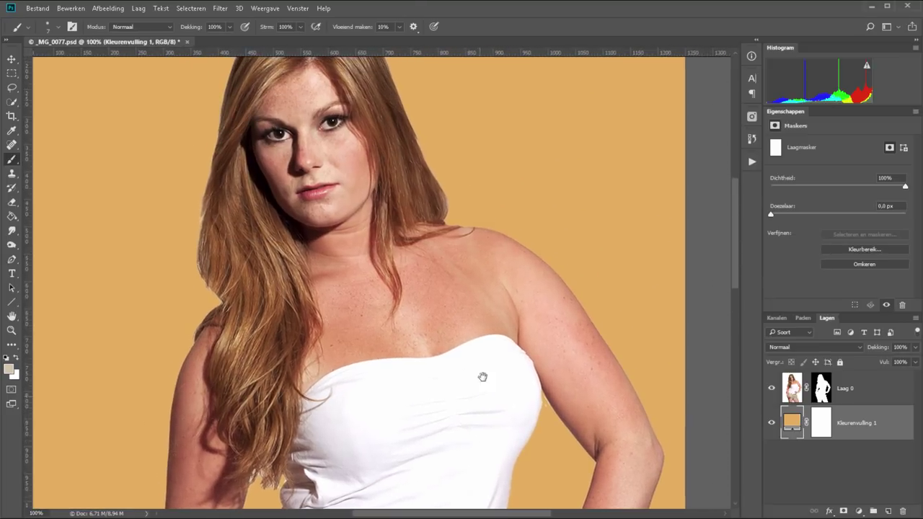
mouse_move(494, 303)
mouse_down()
mouse_move(498, 338)
mouse_move(491, 305)
mouse_move(504, 292)
mouse_up()
key(z)
drag(488, 330, 613, 407)
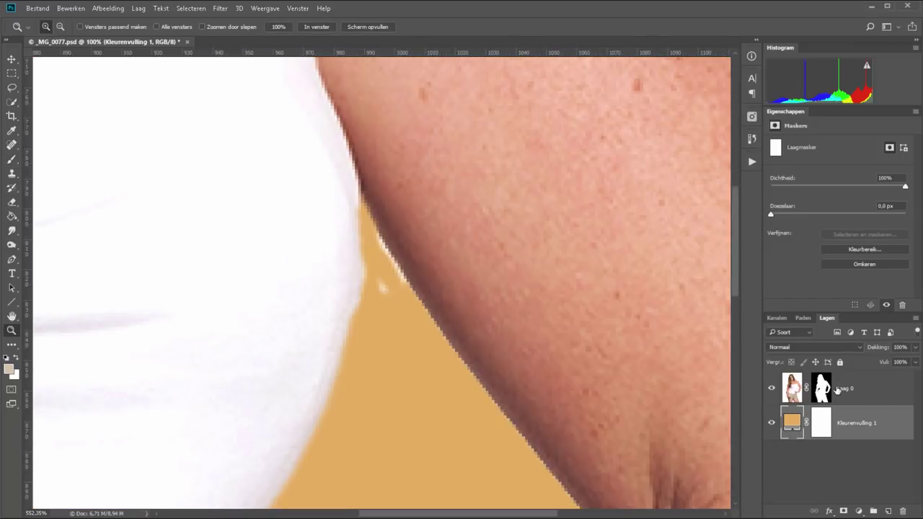
click(820, 390)
key(b)
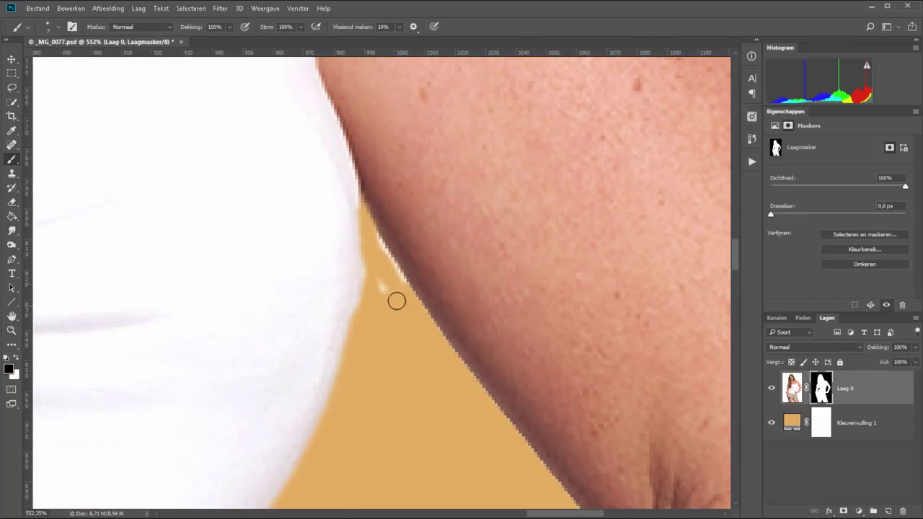
drag(378, 251, 406, 289)
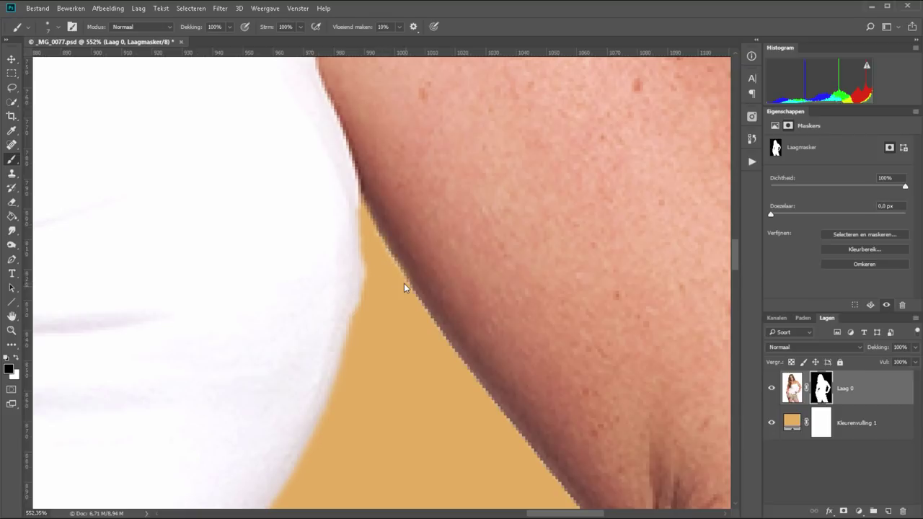
- Mask out the background gap between the fingers on the hip with a smaller brush
key(ctrl+1)
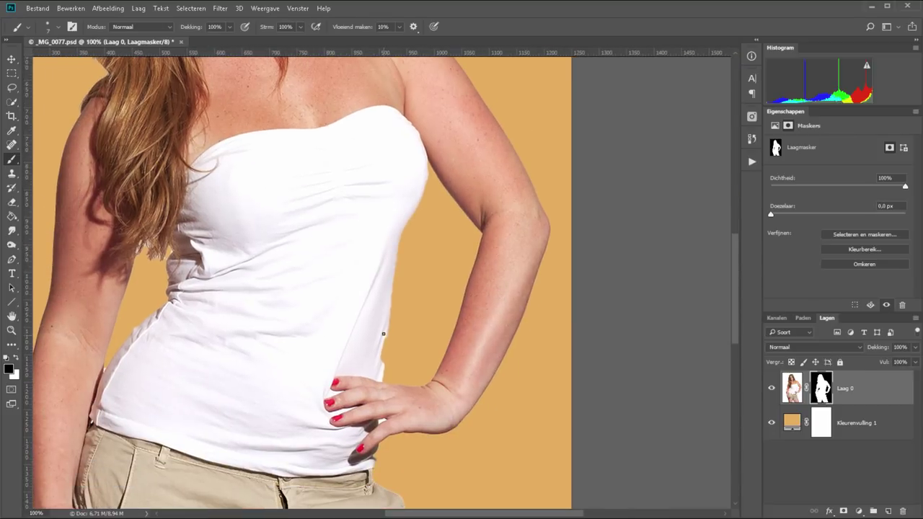
key(x)
drag(380, 353, 433, 352)
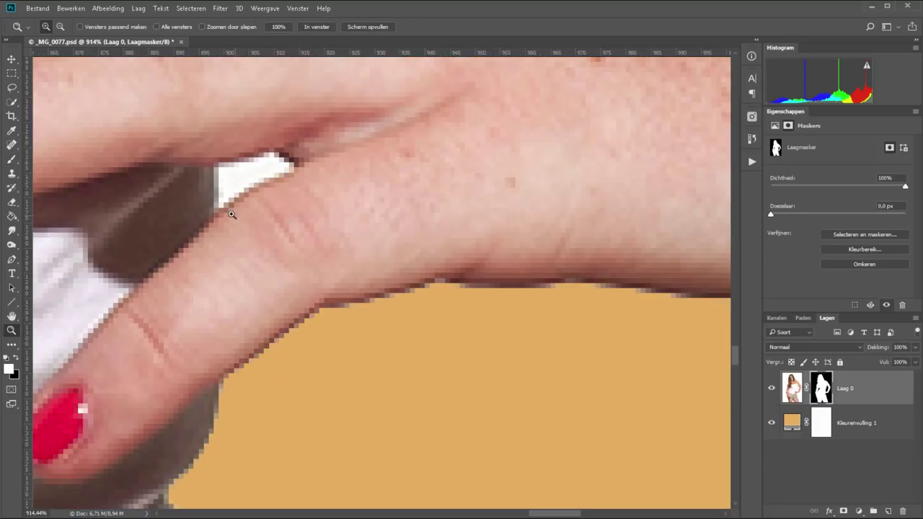
mouse_move(226, 206)
mouse_down()
mouse_move(237, 175)
mouse_move(251, 173)
mouse_move(225, 193)
mouse_move(251, 178)
mouse_move(266, 189)
mouse_up()
key(x)
key(x)
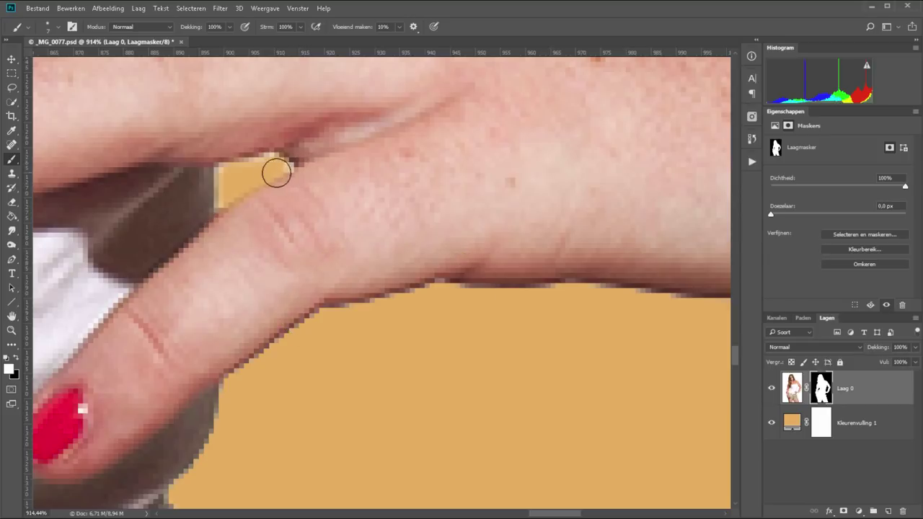
key(bracketleft)
key(x)
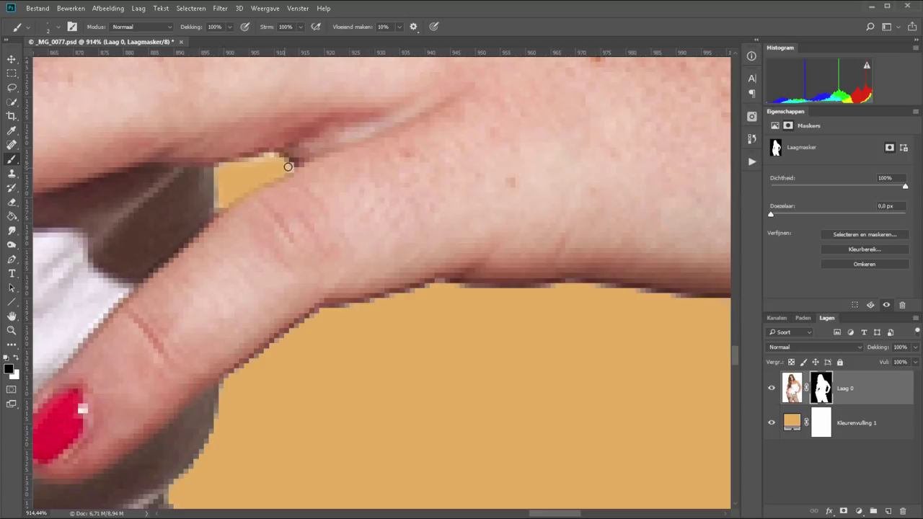
mouse_move(267, 161)
mouse_down()
mouse_move(257, 175)
mouse_move(230, 178)
mouse_up()
- Inspect the hand and shorts edge, then select the Kleurenvulling 1 fill layer
key(ctrl+1)
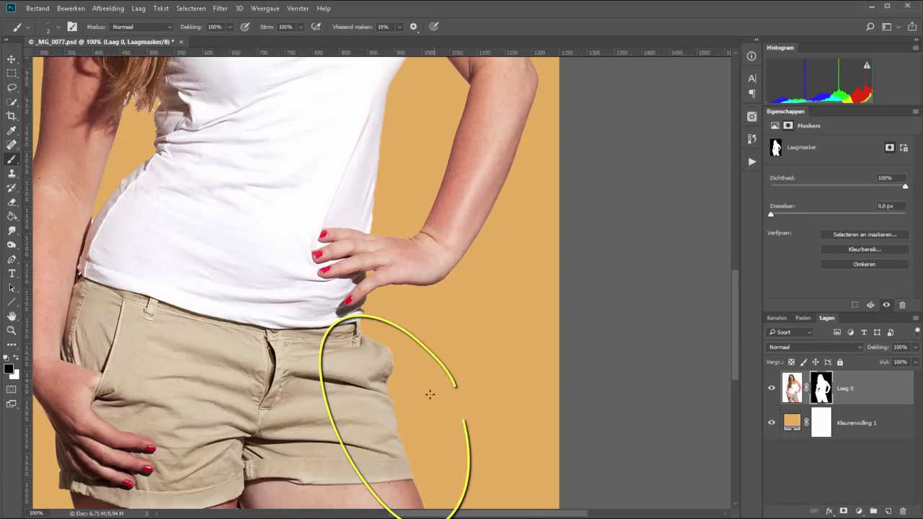
key(z)
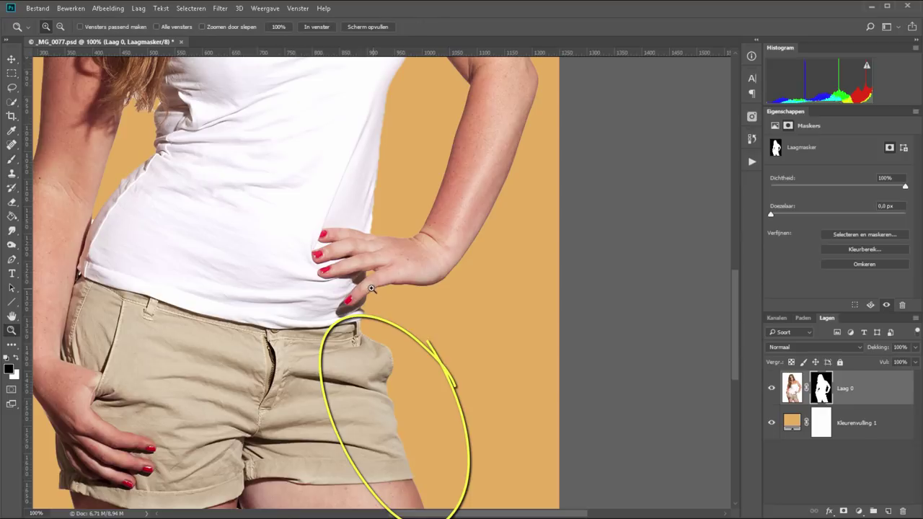
drag(419, 285, 483, 312)
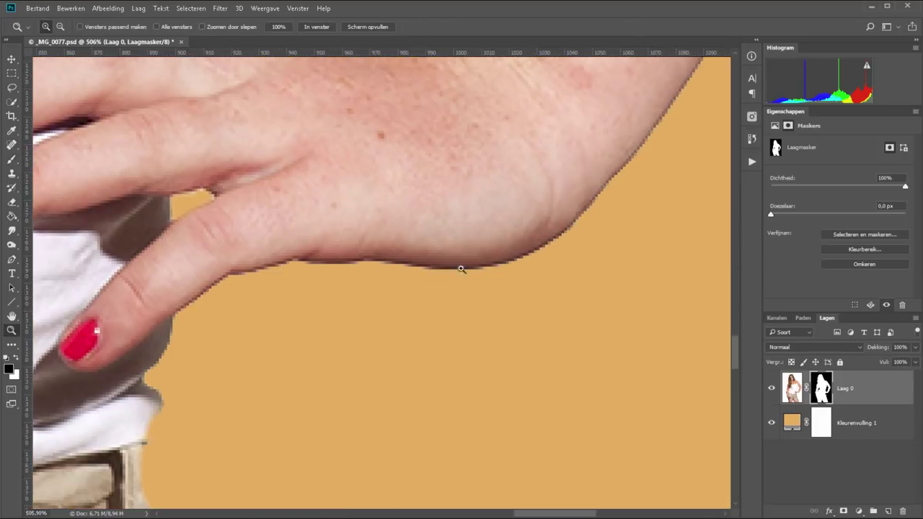
key(ctrl+1)
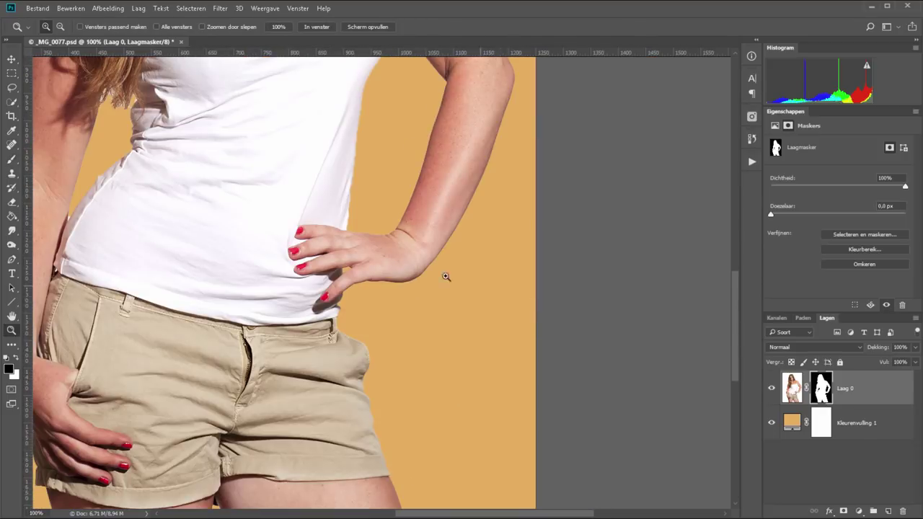
drag(168, 175, 308, 138)
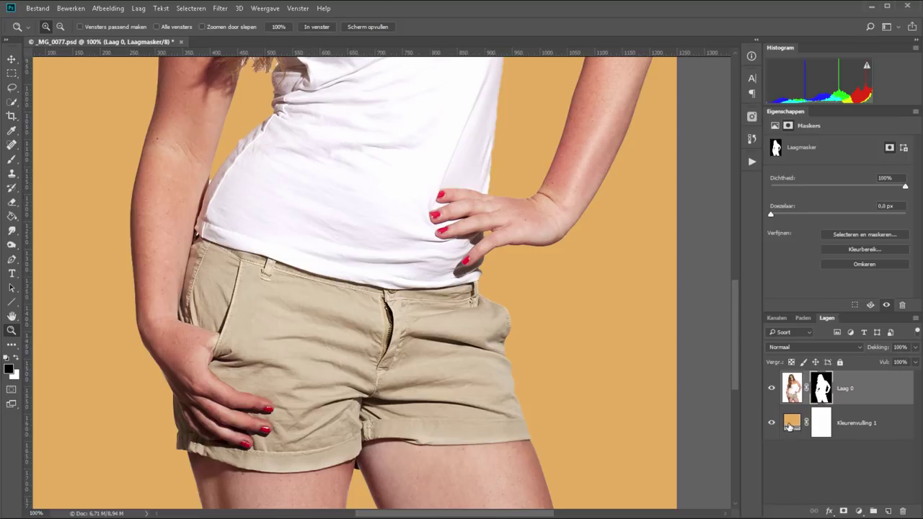
click(790, 425)
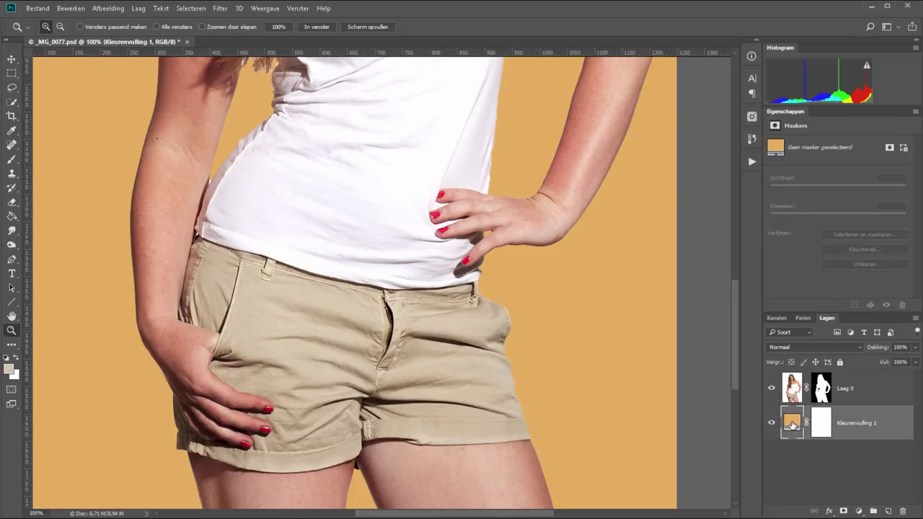
- Change the Kleurenvulling 1 fill colour to black (000000)
double_click(792, 425)
text(000000)
key(Return)
drag(218, 471, 318, 356)
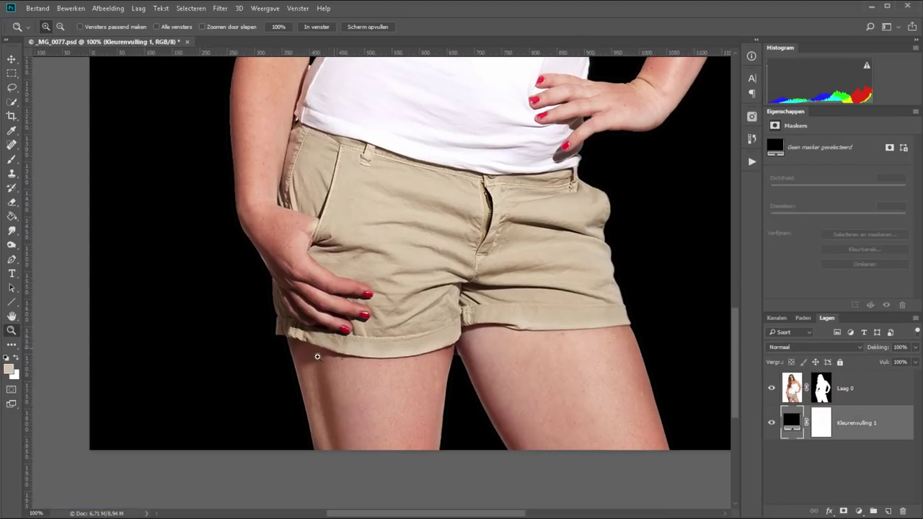
drag(303, 236, 306, 449)
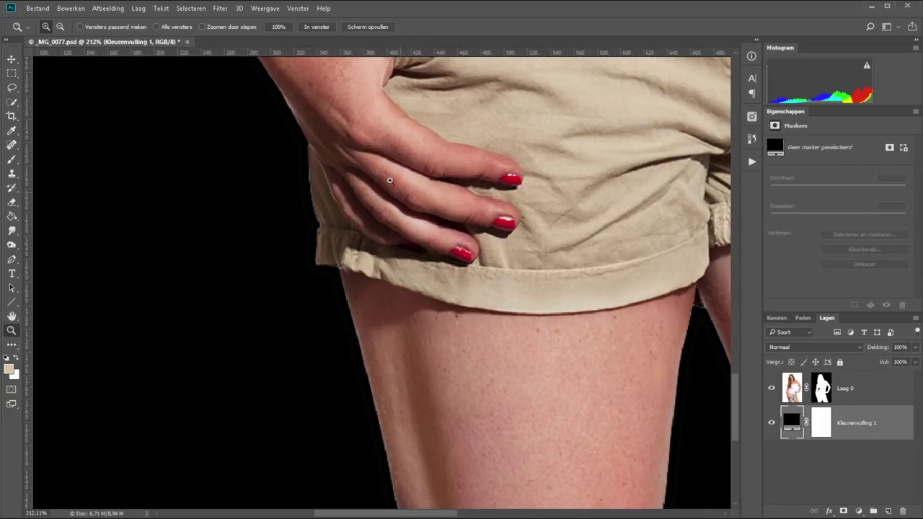
- Pan across the shoulder, face and hair edges to inspect the cutout against black
drag(377, 206, 412, 403)
drag(412, 159, 381, 320)
drag(381, 145, 447, 360)
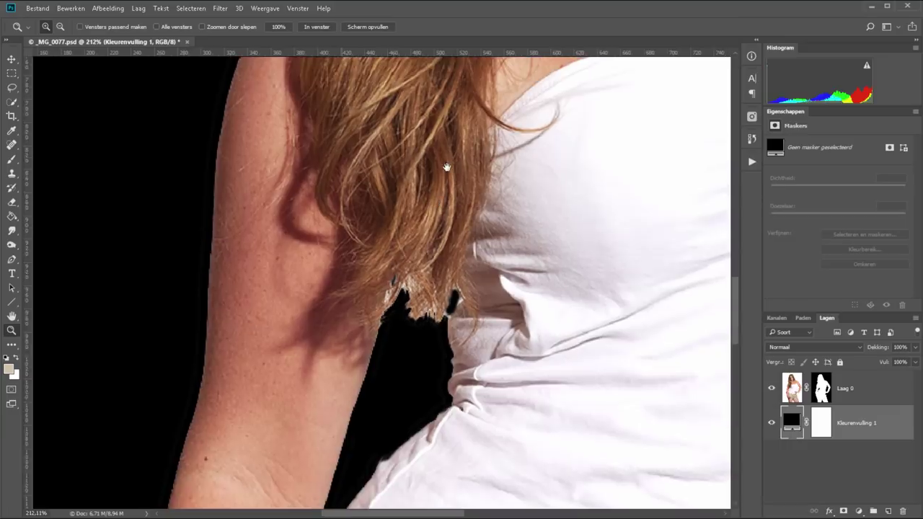
drag(447, 167, 449, 310)
drag(450, 144, 462, 245)
drag(461, 180, 476, 294)
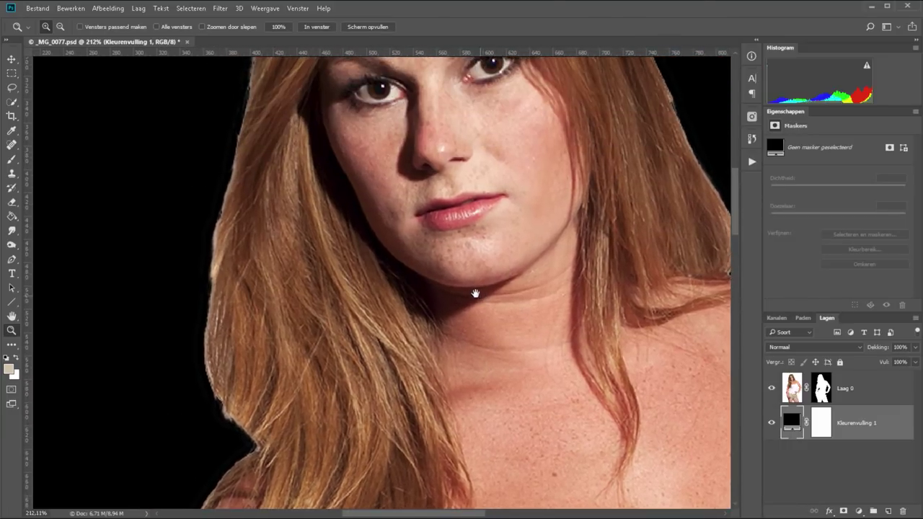
drag(388, 212, 406, 350)
drag(476, 310, 422, 324)
drag(396, 149, 349, 167)
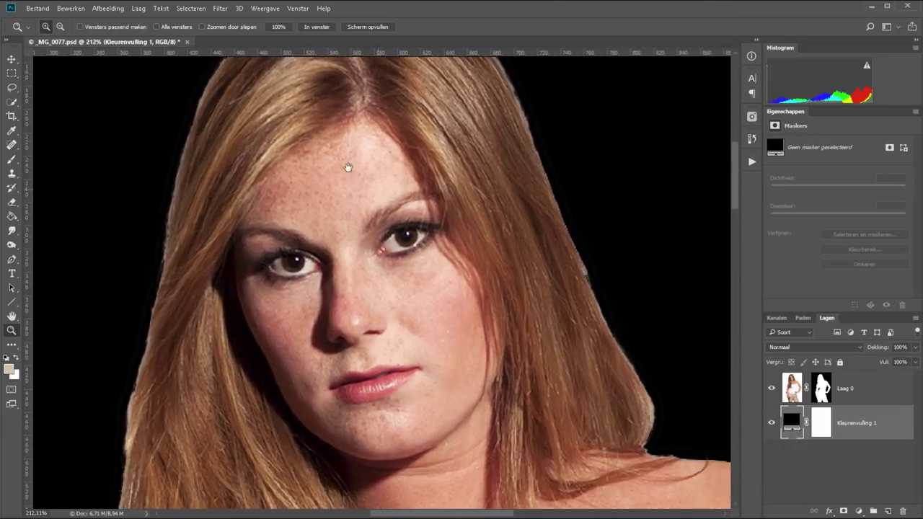
mouse_move(550, 439)
mouse_down()
mouse_move(443, 309)
mouse_move(365, 238)
mouse_up()
drag(425, 348, 421, 417)
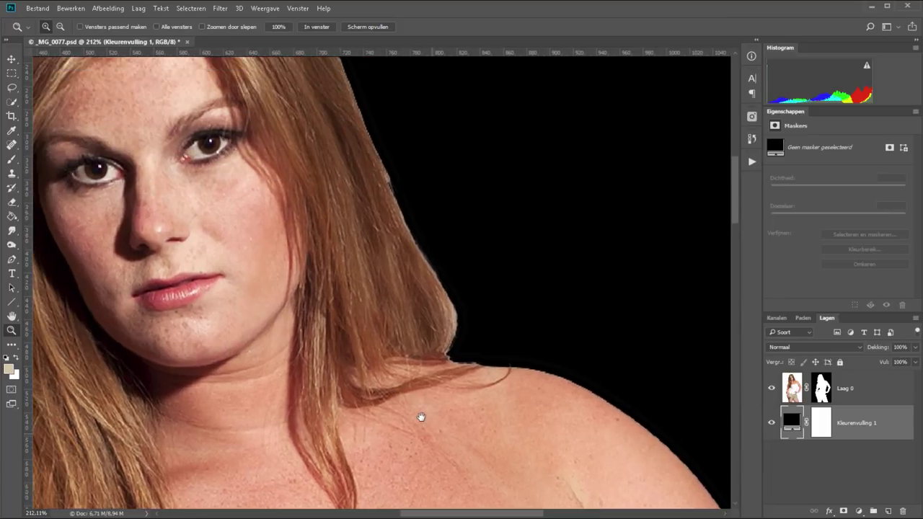
drag(307, 355, 358, 409)
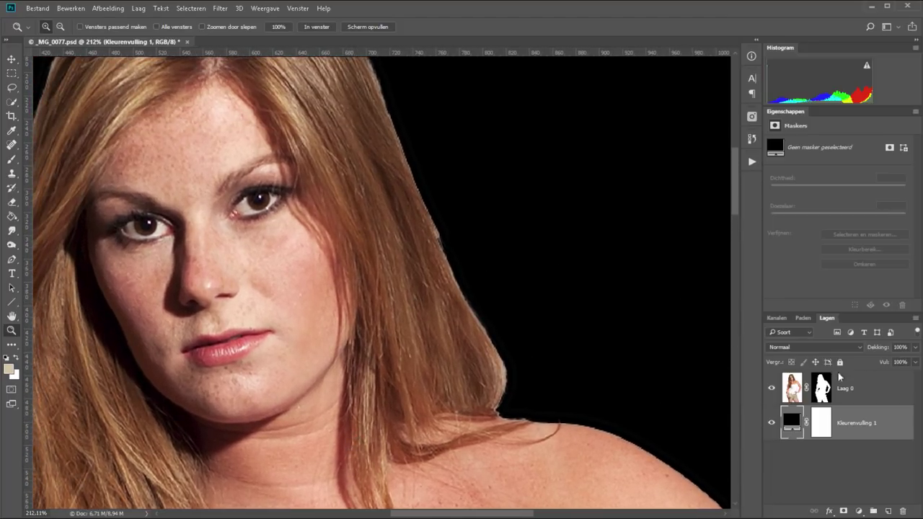
- Apply a Gaussiaans vervagen blur of about 1 px radius to the Laag 0 mask
click(822, 394)
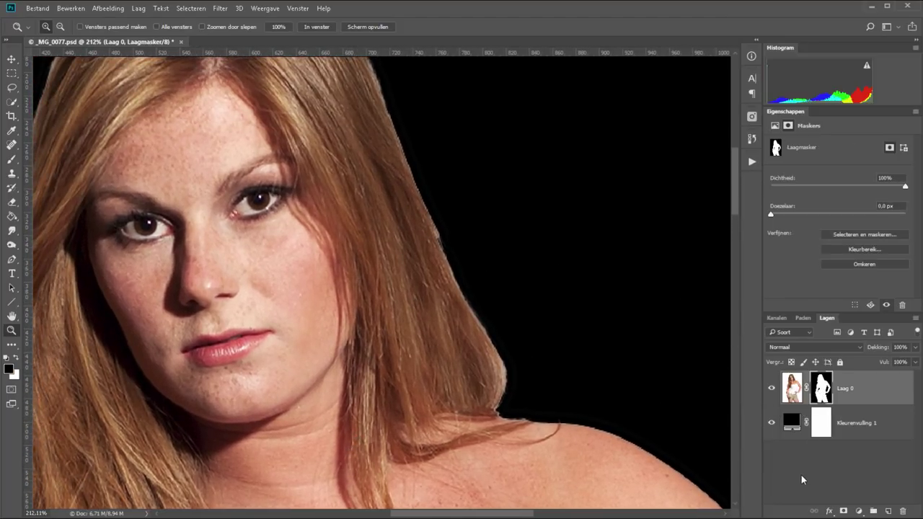
click(220, 8)
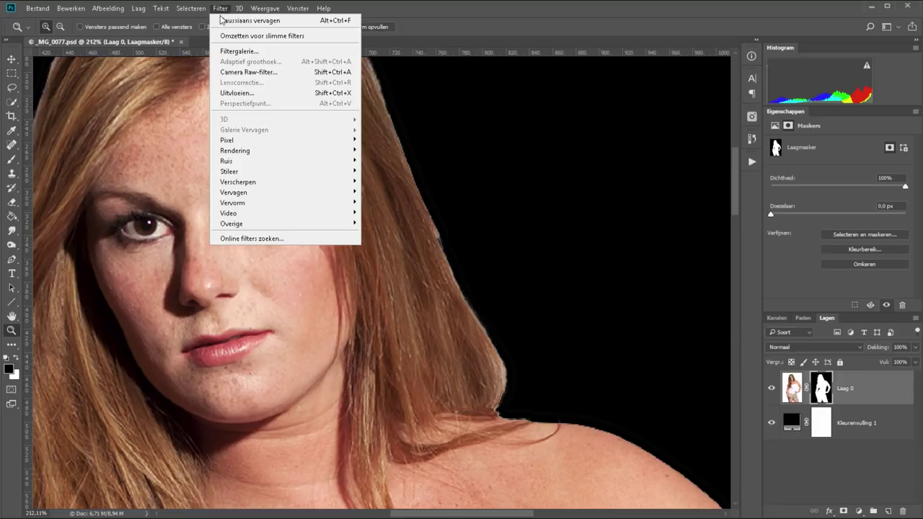
mouse_move(233, 192)
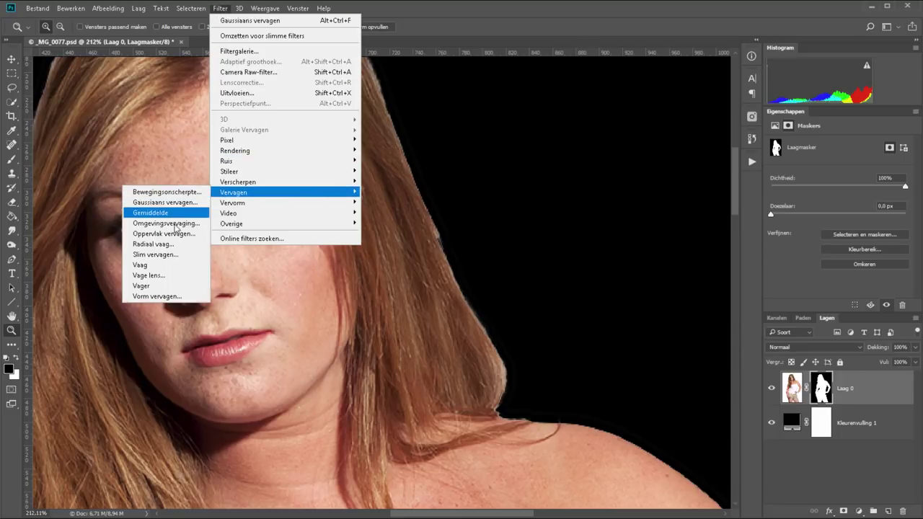
click(165, 203)
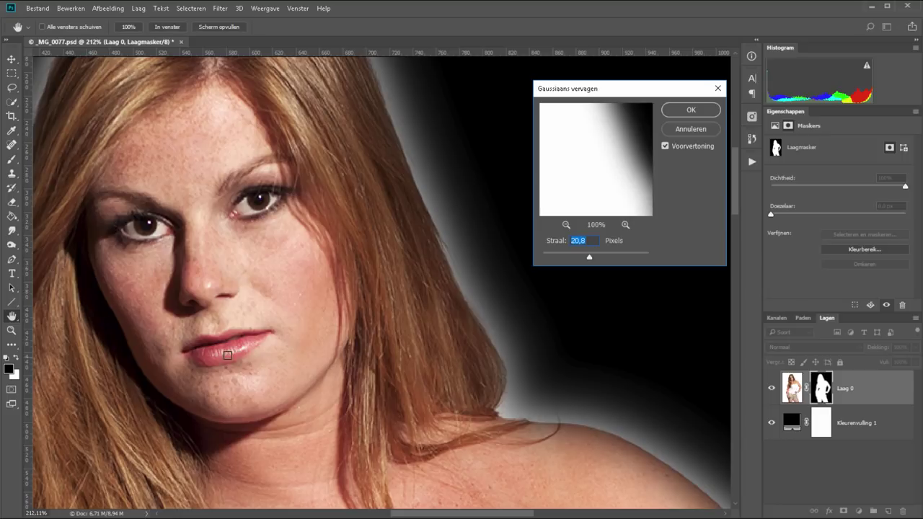
click(629, 257)
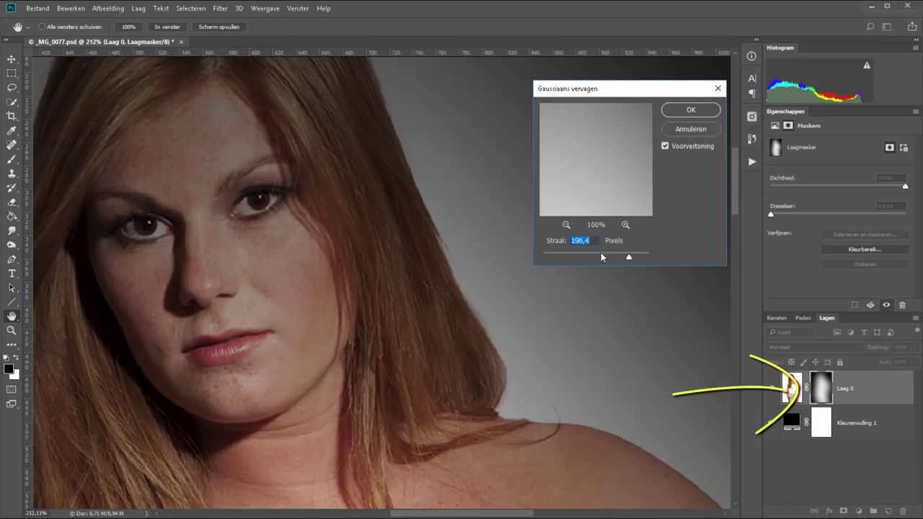
drag(563, 256, 552, 258)
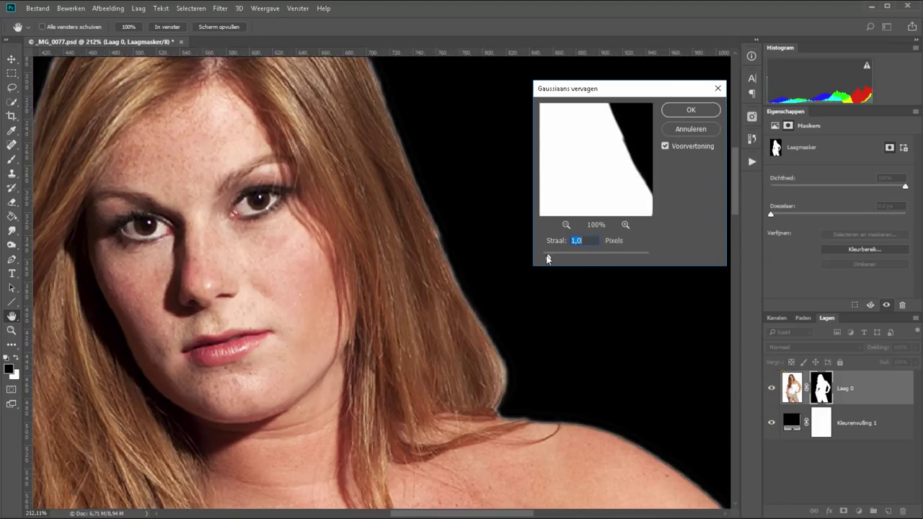
drag(548, 256, 544, 256)
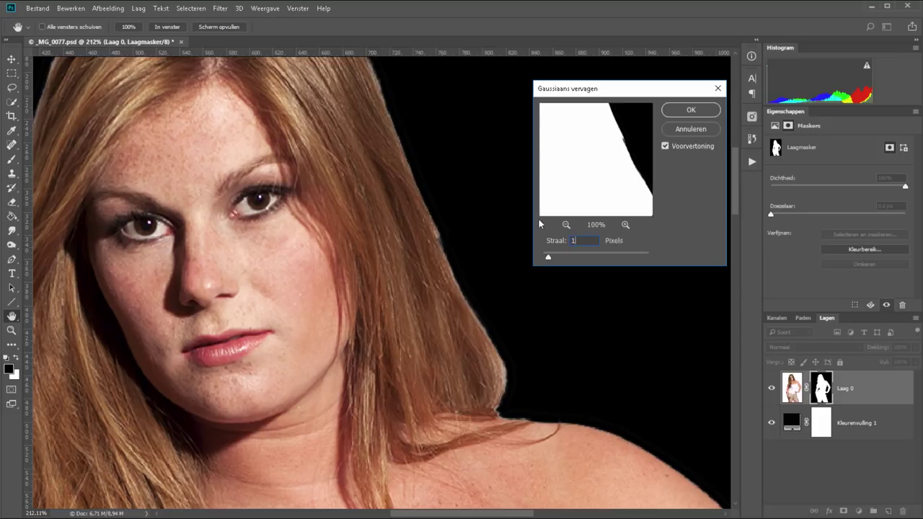
key(Return)
key(z)
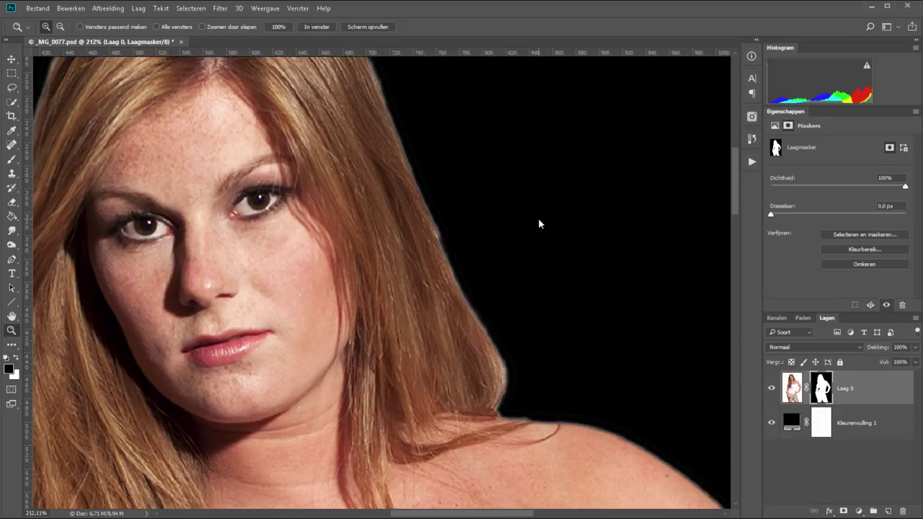
- Compare the mask with and without the blur, and view the mask on its own
key(ctrl+z)
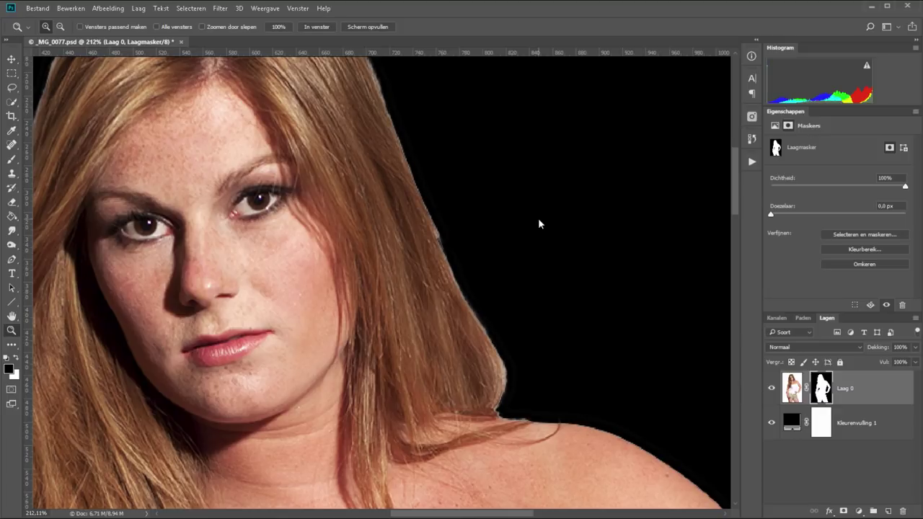
key(ctrl+shift+z)
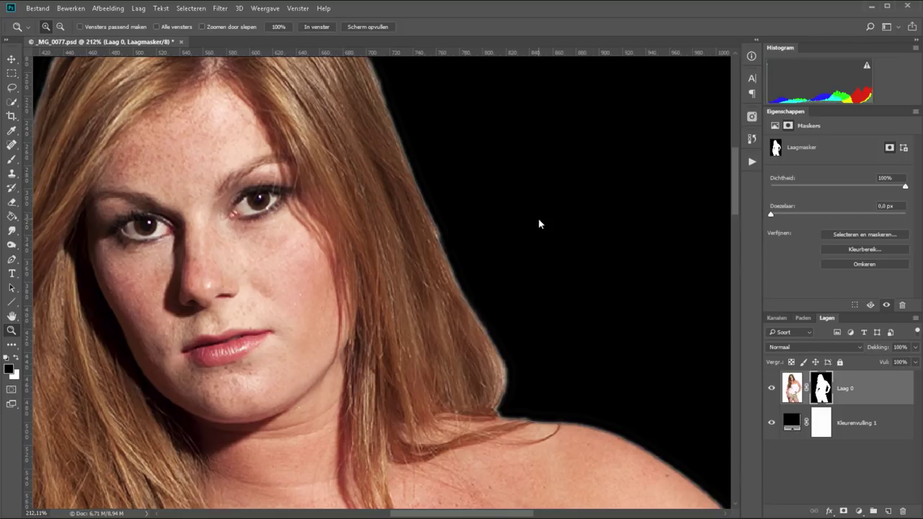
alt+click(821, 391)
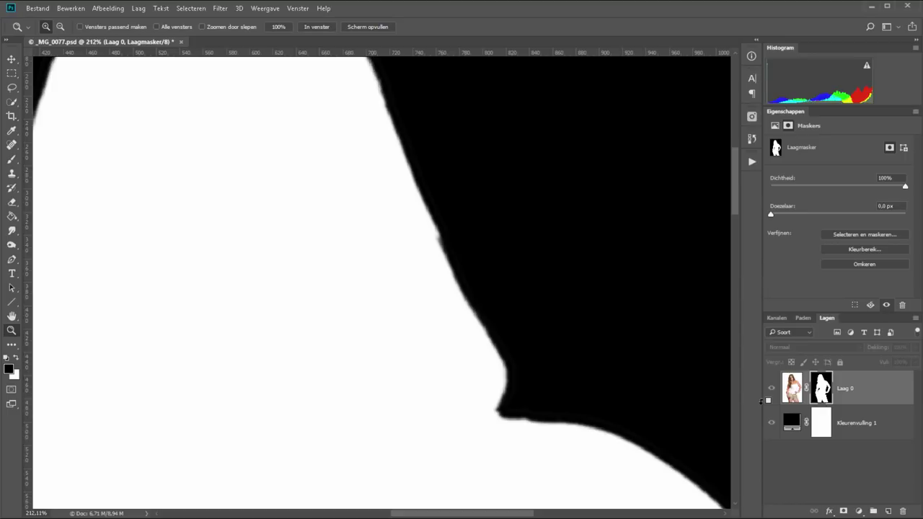
click(771, 389)
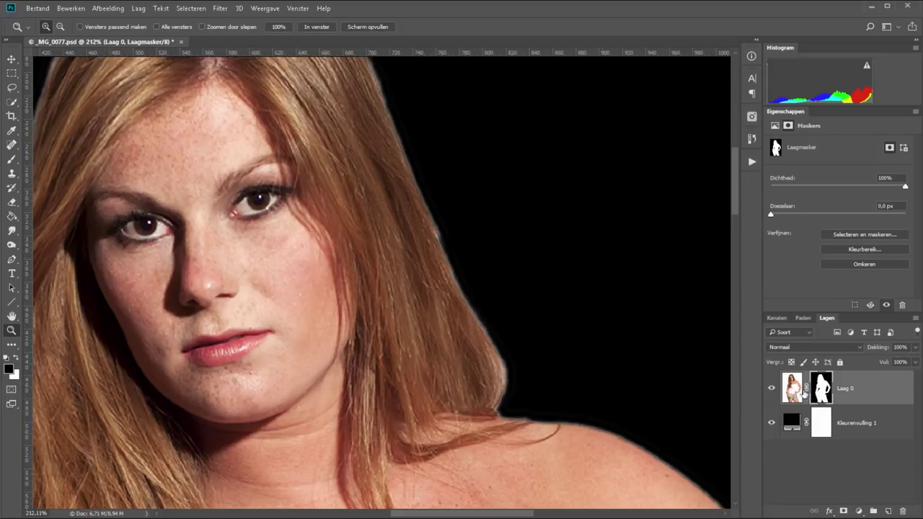
click(100, 8)
mouse_move(120, 36)
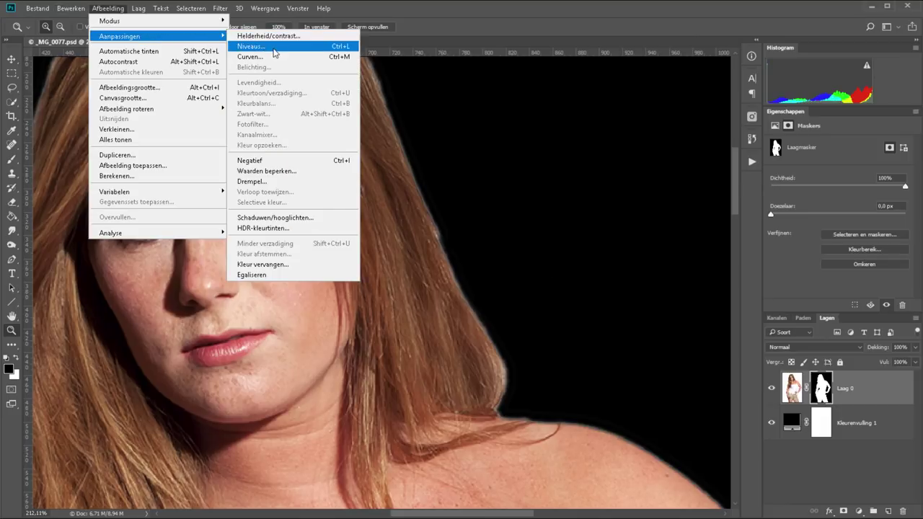
- Raise the mask's Niveaus (Levels) black input to 111
click(276, 47)
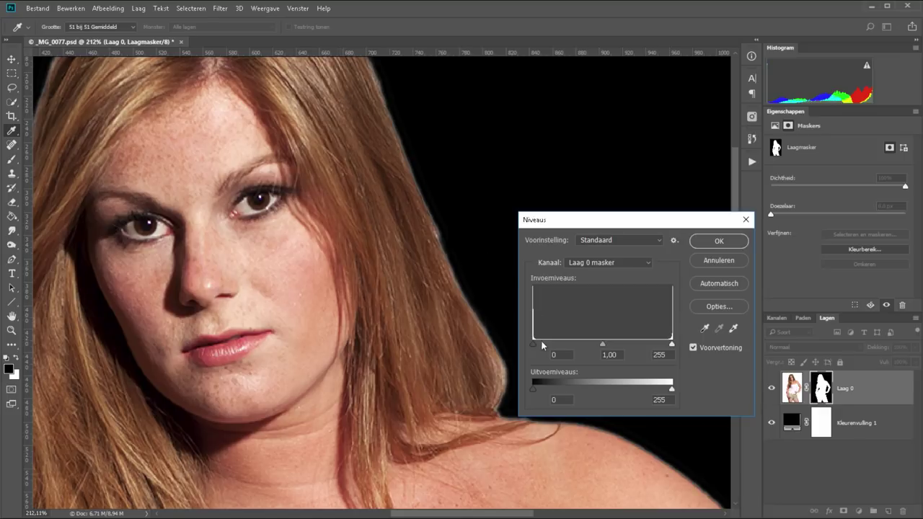
drag(532, 342, 593, 345)
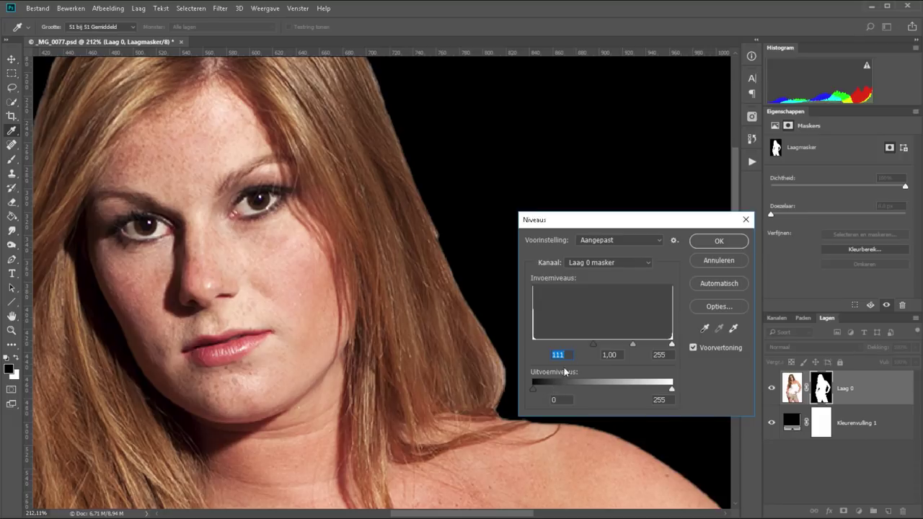
click(702, 242)
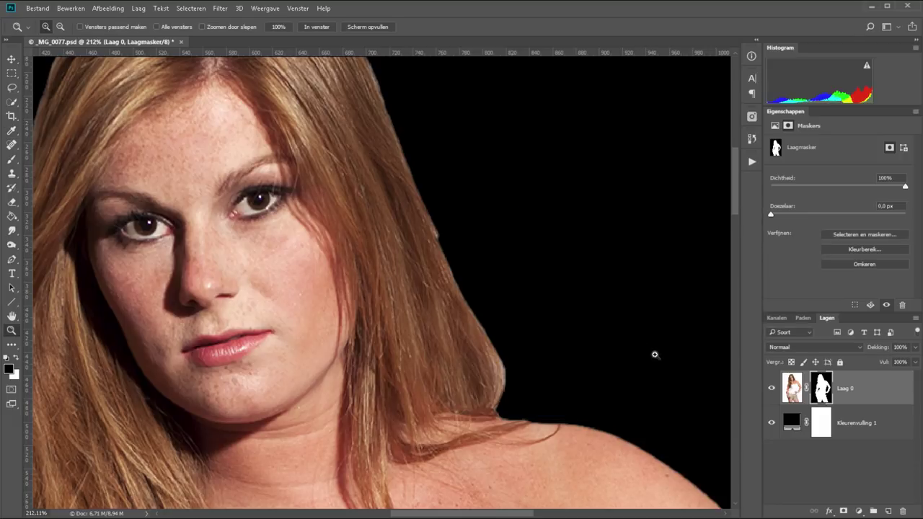
- Recolour the Kleurenvulling 1 fill to beige #c8ae96 sampled from the shorts
key(ctrl+0)
click(794, 423)
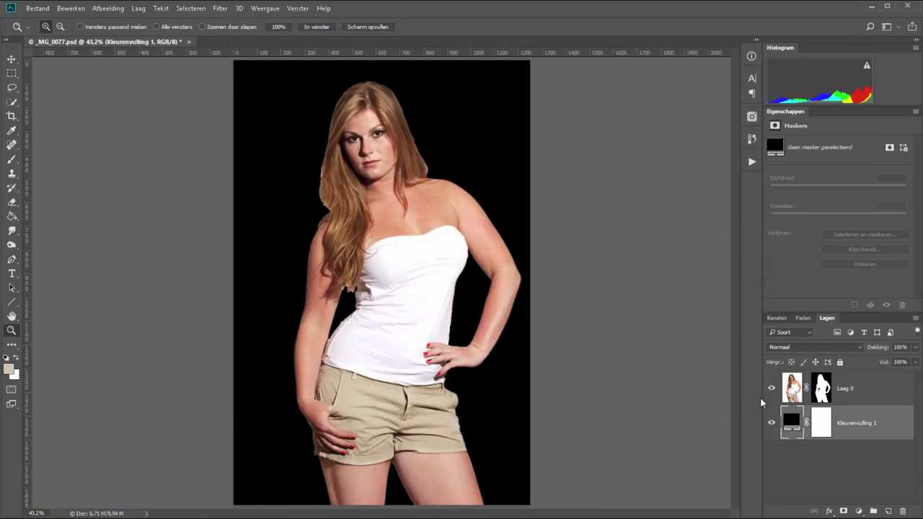
double_click(792, 424)
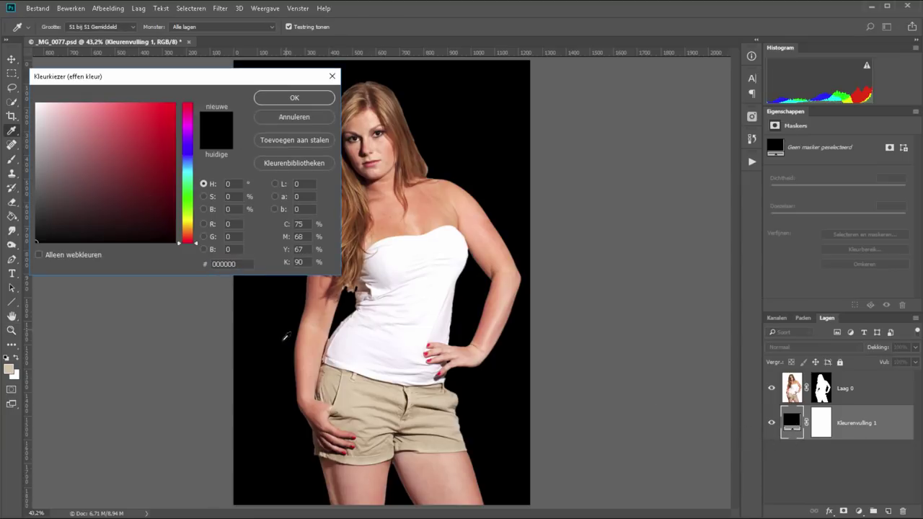
click(334, 382)
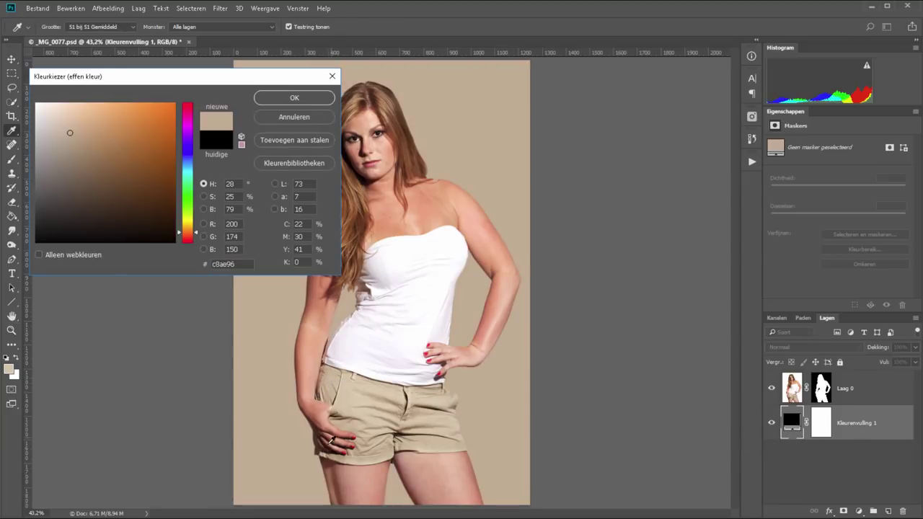
click(290, 102)
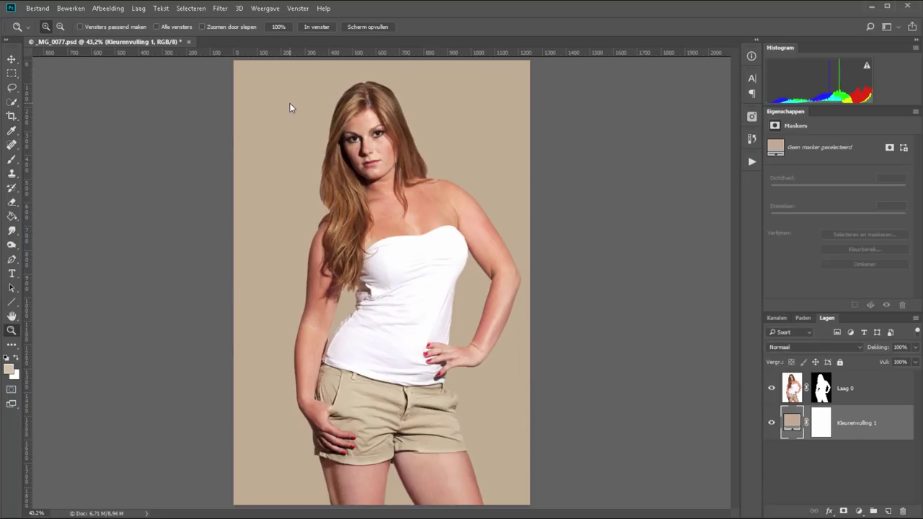